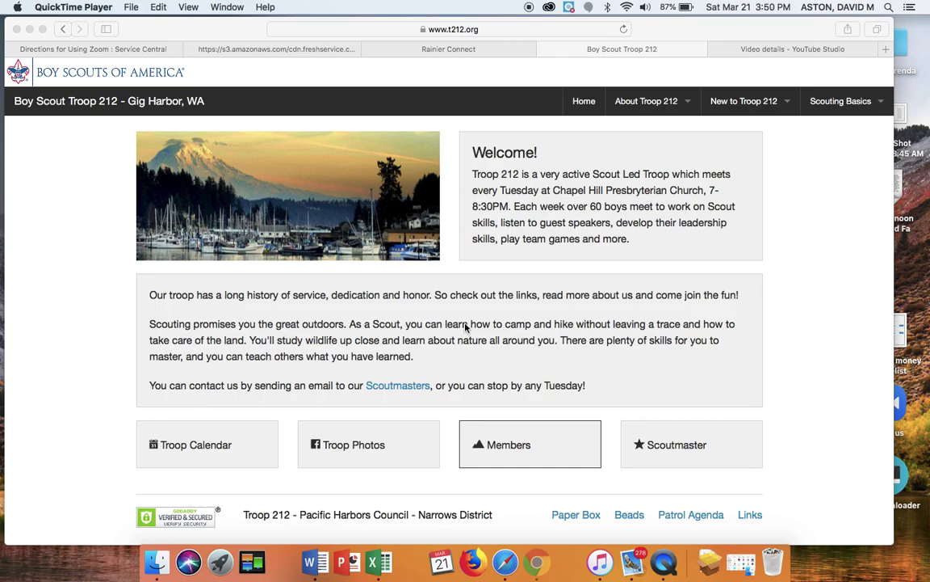
# Minimize the Safari window showing the Troop 212 site to reveal the desktop.
pyautogui.click(29, 30)
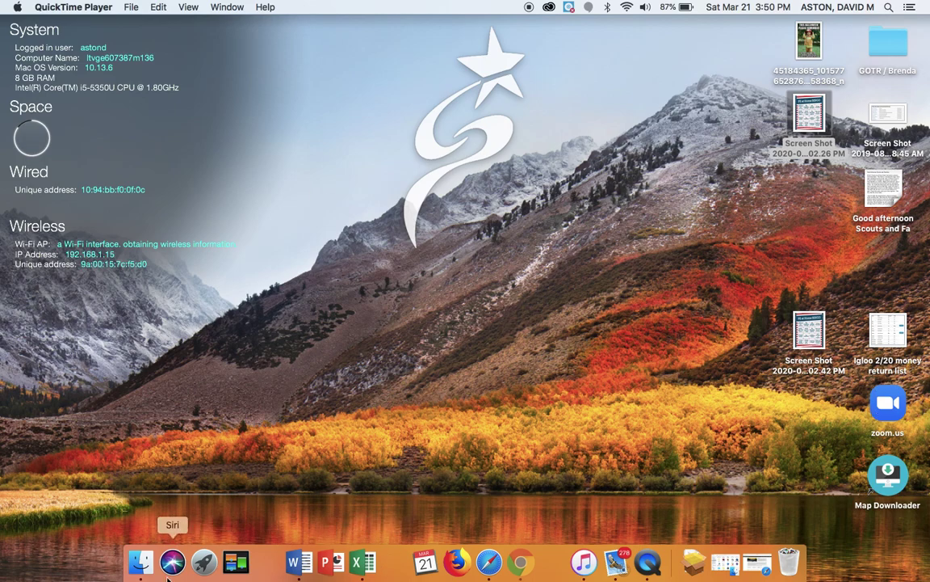
# Restore the Applications folder from the Dock and launch zoom.us from it.
pyautogui.click(138, 563)
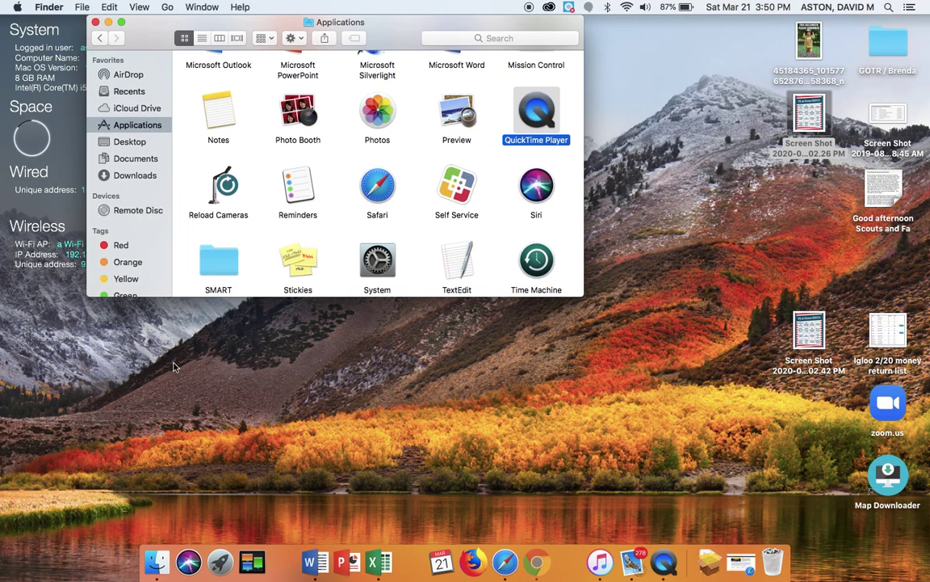
pyautogui.scroll(-5, 194, 197)
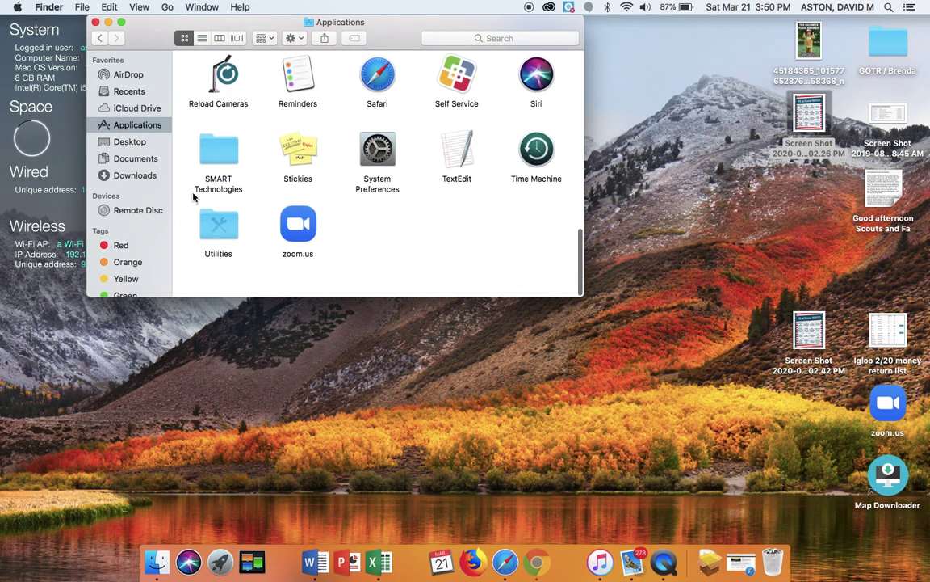
pyautogui.click(296, 249)
pyautogui.doubleClick(298, 251)
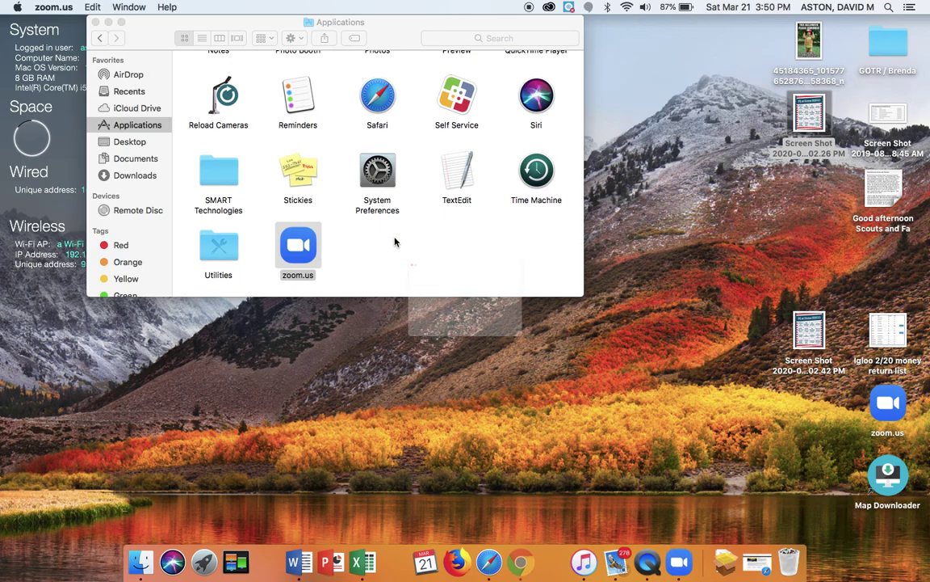
# Close the Applications folder window and switch Zoom to its Home page.
pyautogui.click(95, 23)
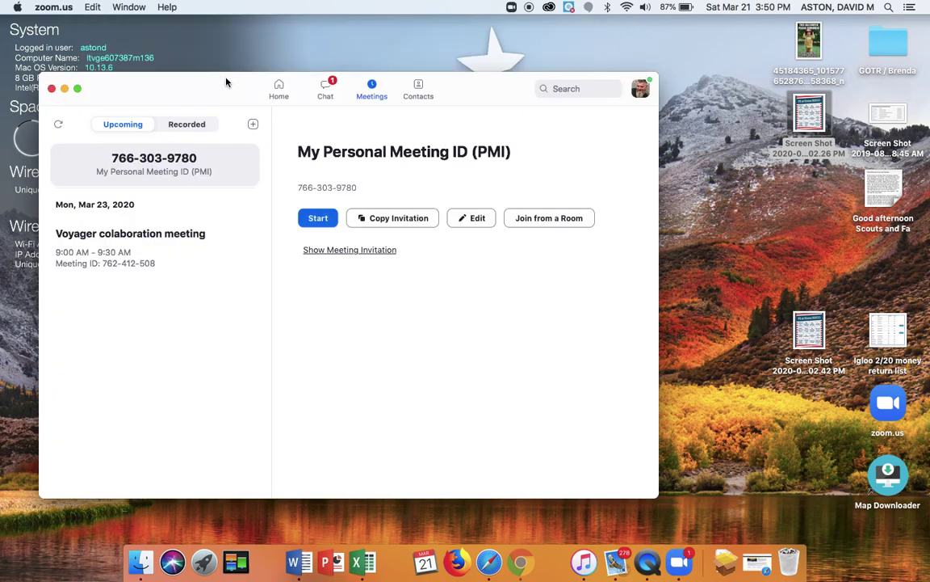
pyautogui.click(278, 94)
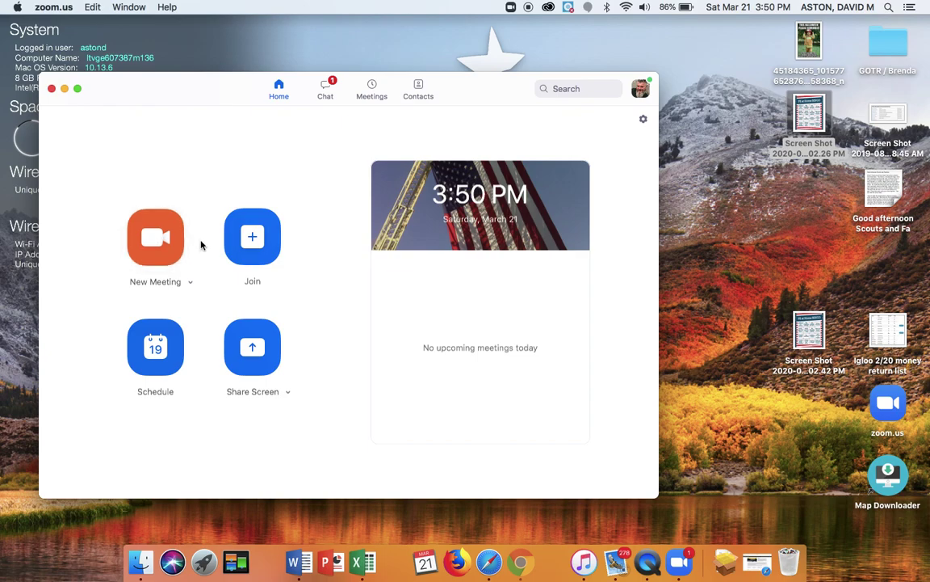
# Start a new meeting titled '212 Bird Study #1' with the meeting password requirement turned off.
pyautogui.click(156, 358)
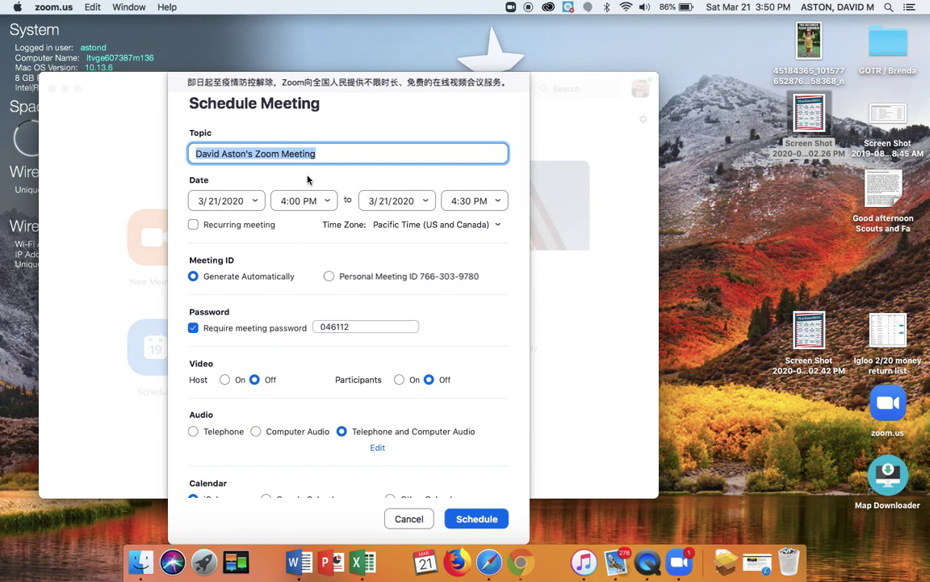
pyautogui.click(327, 152)
pyautogui.press('BackSpace')
pyautogui.press('BackSpace')
pyautogui.press('BackSpace')
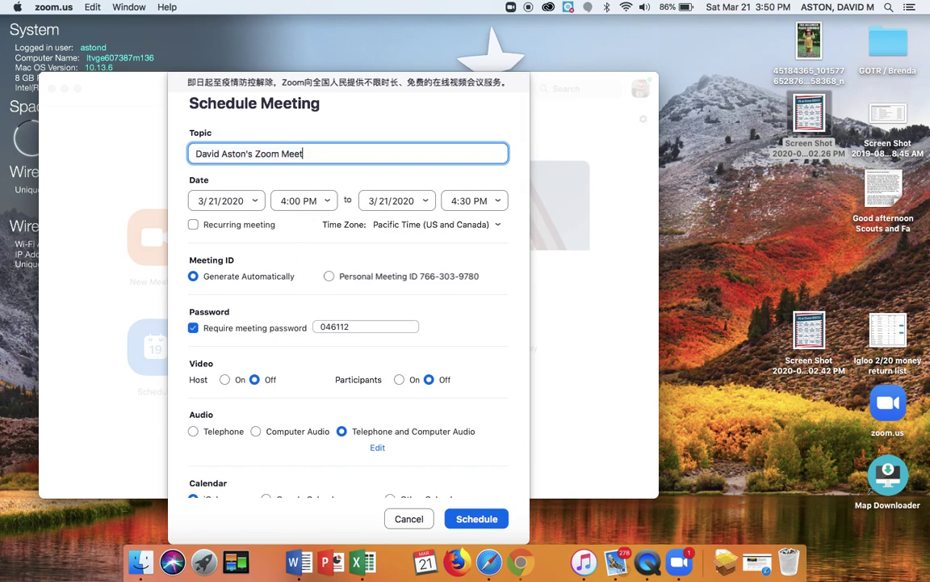
pyautogui.press('BackSpace')
pyautogui.press('BackSpace')
pyautogui.press('BackSpace')
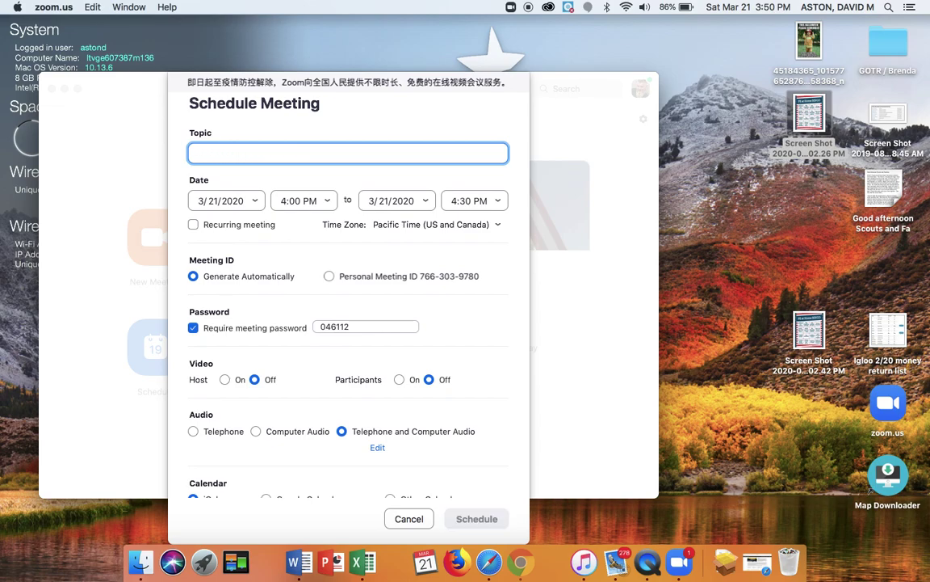
pyautogui.write('B')
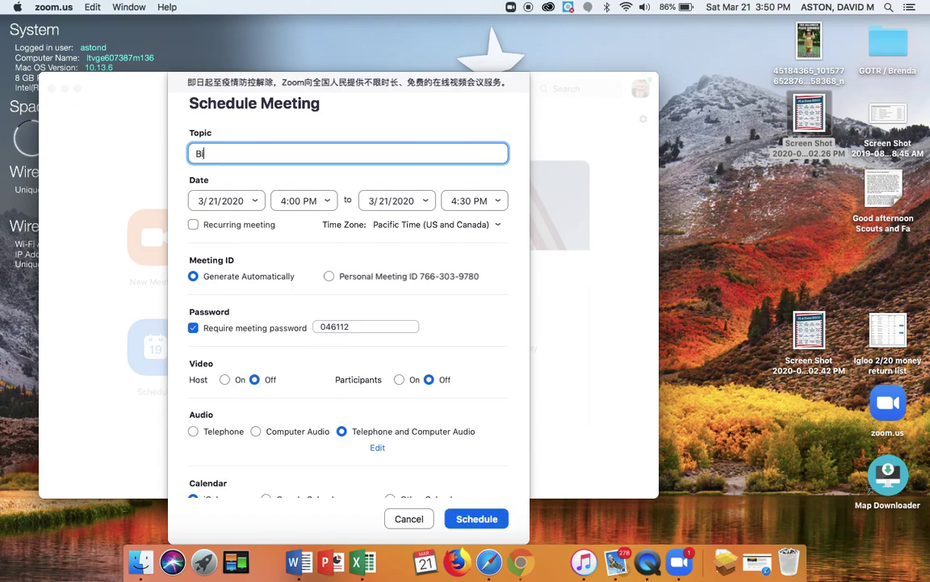
pyautogui.press('BackSpace')
pyautogui.write('212 ')
pyautogui.write('Bir')
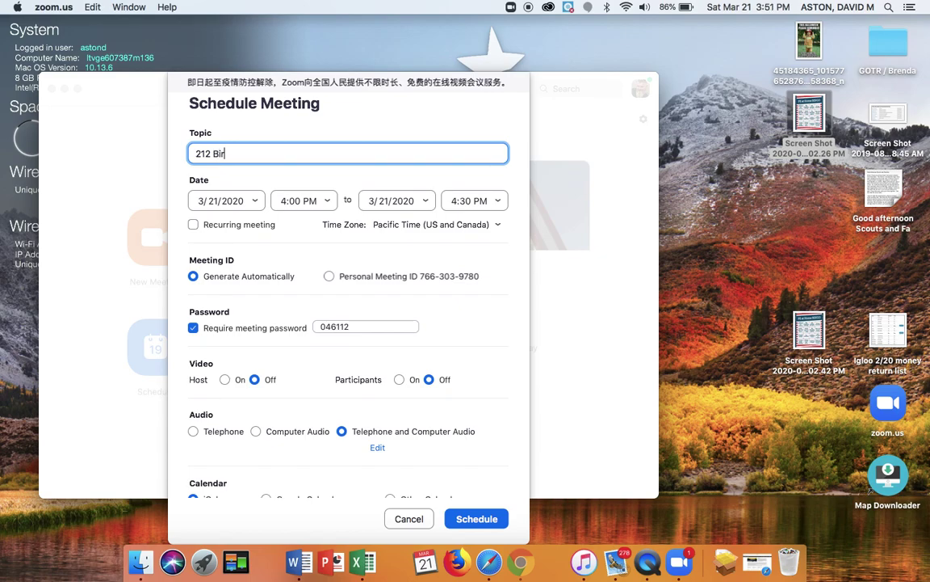
pyautogui.write('d St')
pyautogui.write('udy ')
pyautogui.write('#1')
pyautogui.click(193, 327)
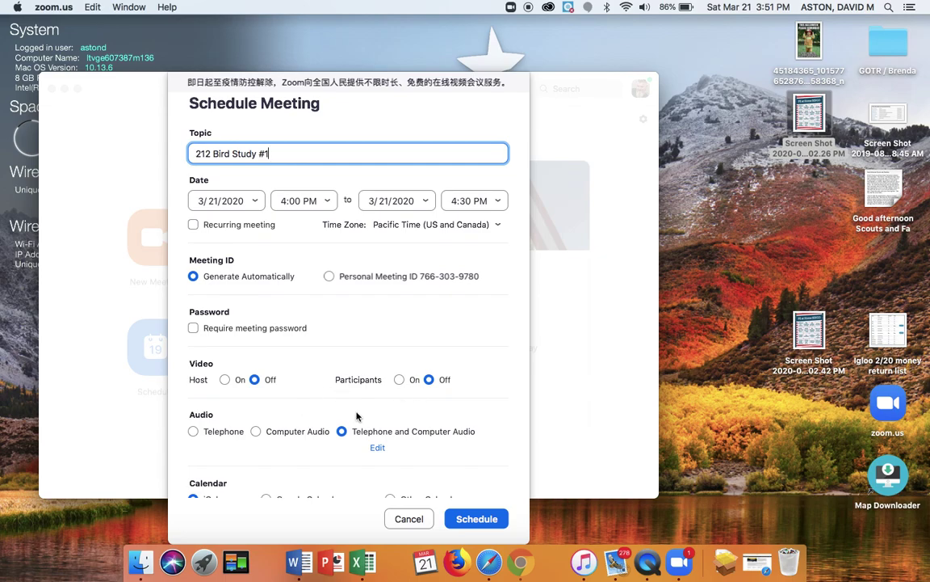
pyautogui.scroll(-3, 343, 426)
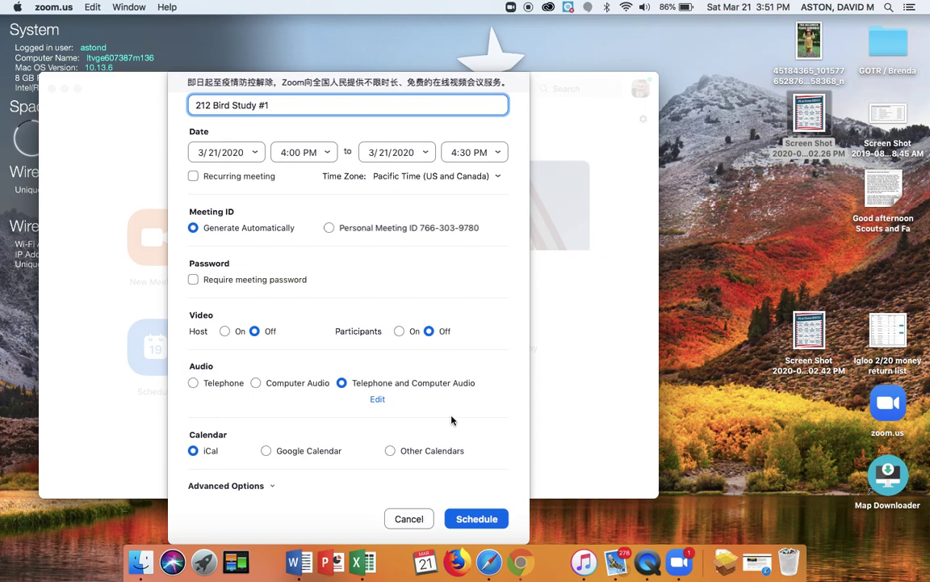
# Save the meeting, accept the calendar for the new event, and close Calendar.
pyautogui.click(474, 520)
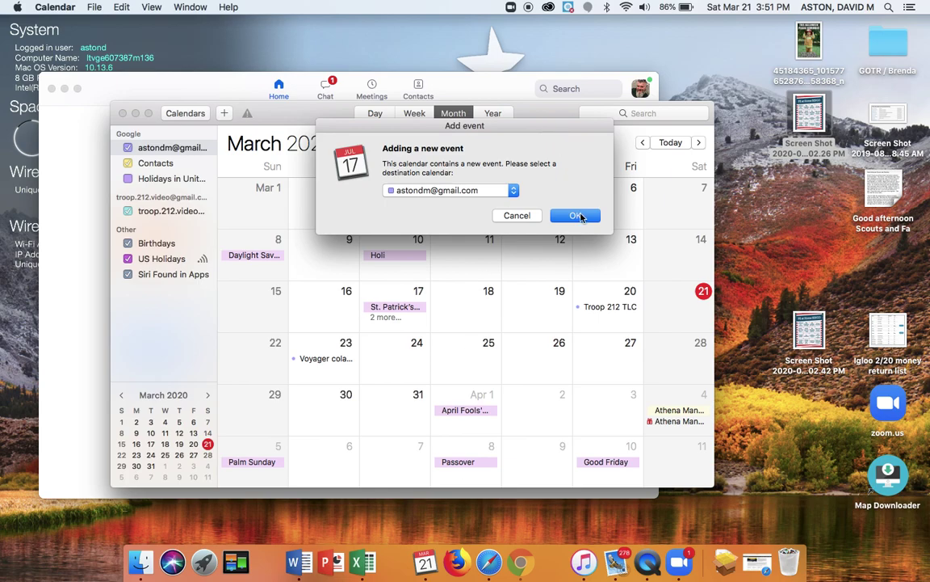
pyautogui.click(507, 215)
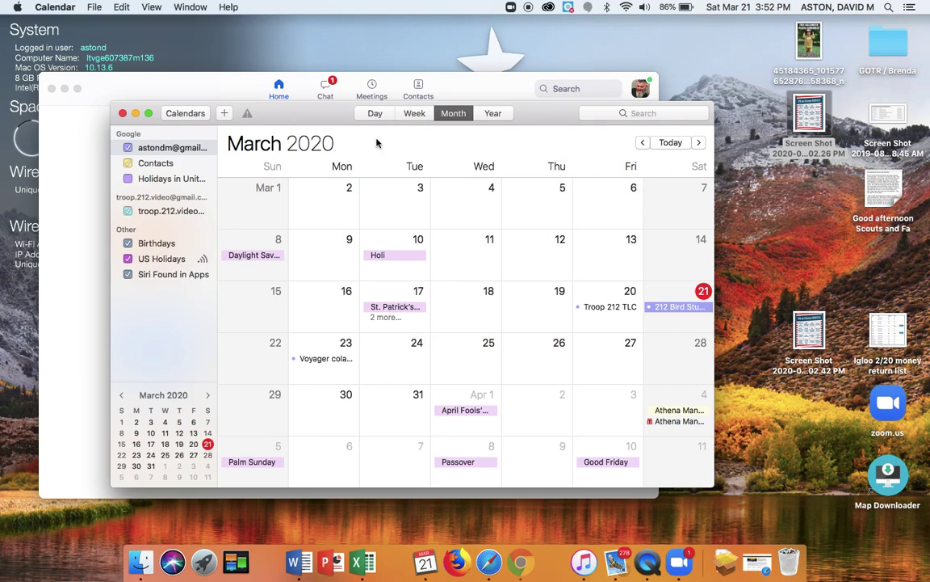
pyautogui.click(121, 114)
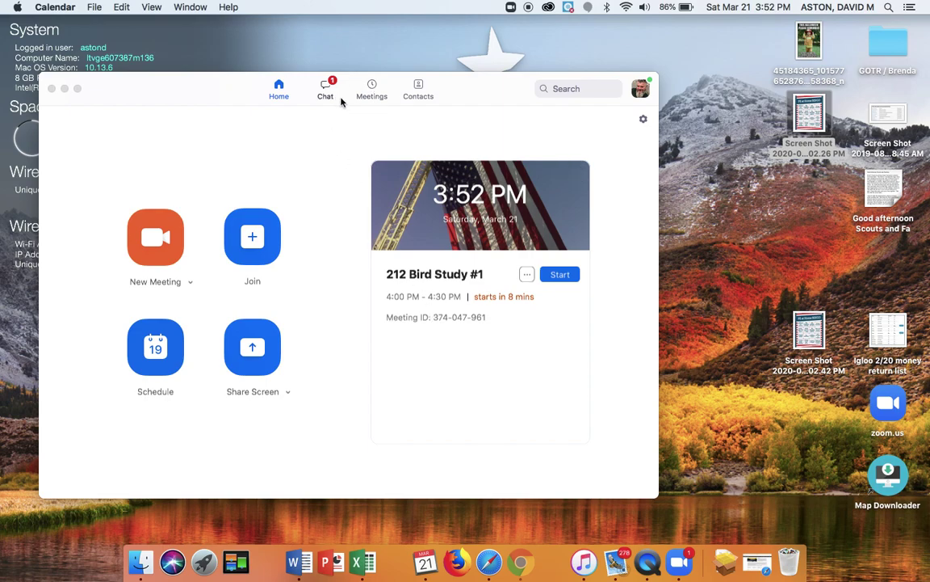
# From the Meetings list, open 212 Bird Study #1 for editing.
pyautogui.click(371, 94)
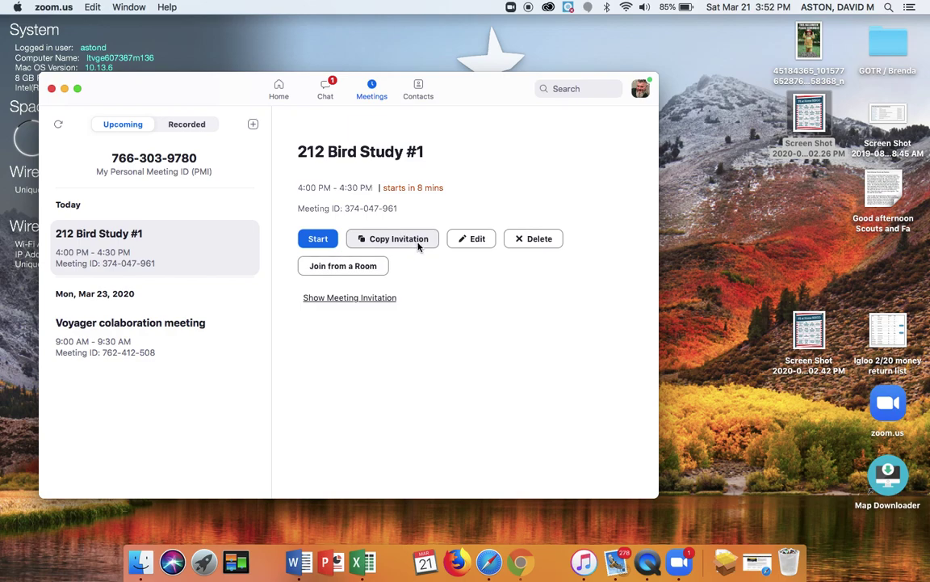
pyautogui.click(477, 239)
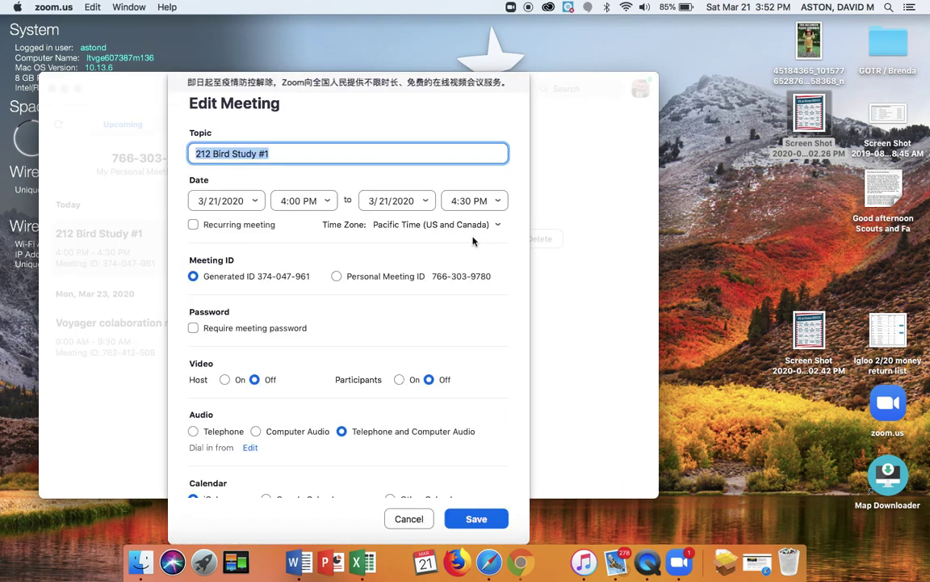
# Change the meeting date to March 24, 2020.
pyautogui.click(255, 201)
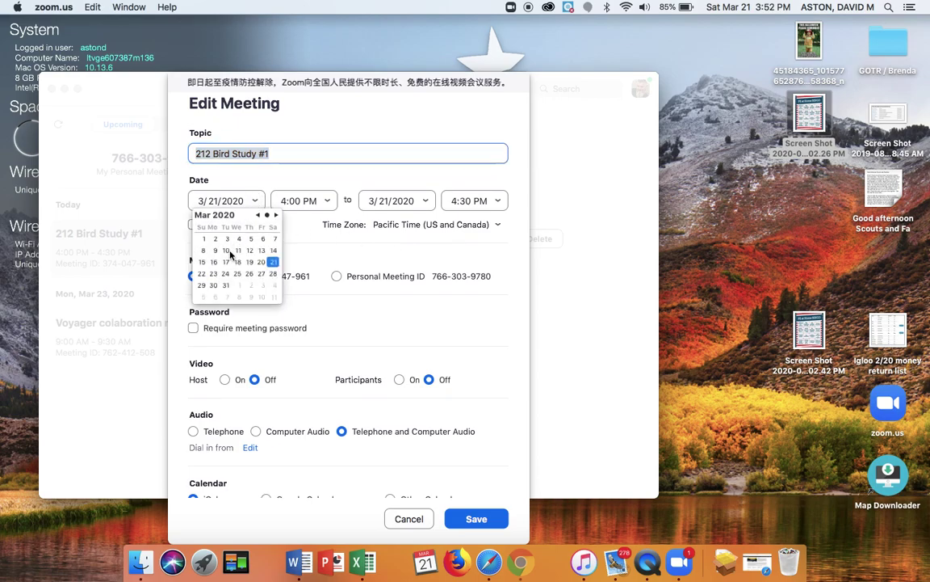
pyautogui.click(215, 273)
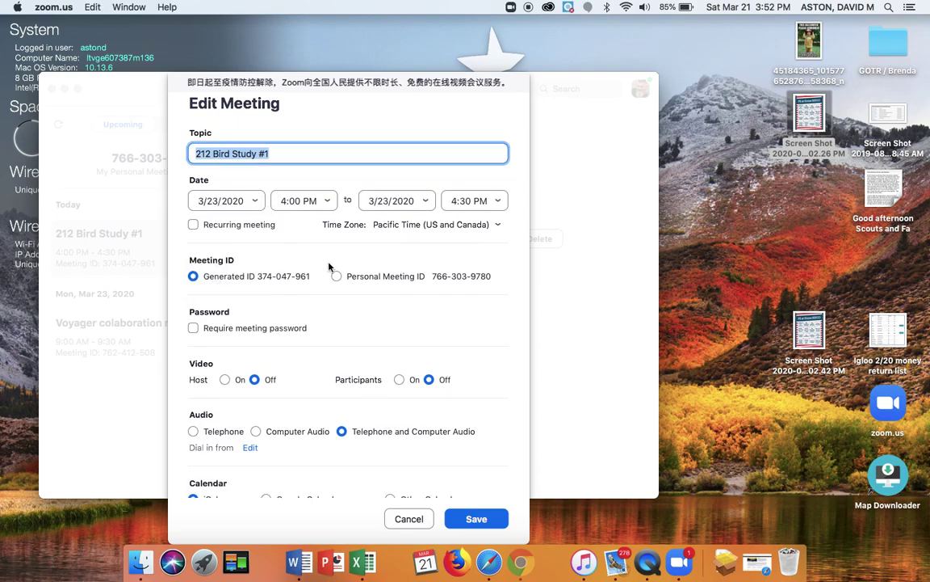
pyautogui.click(230, 200)
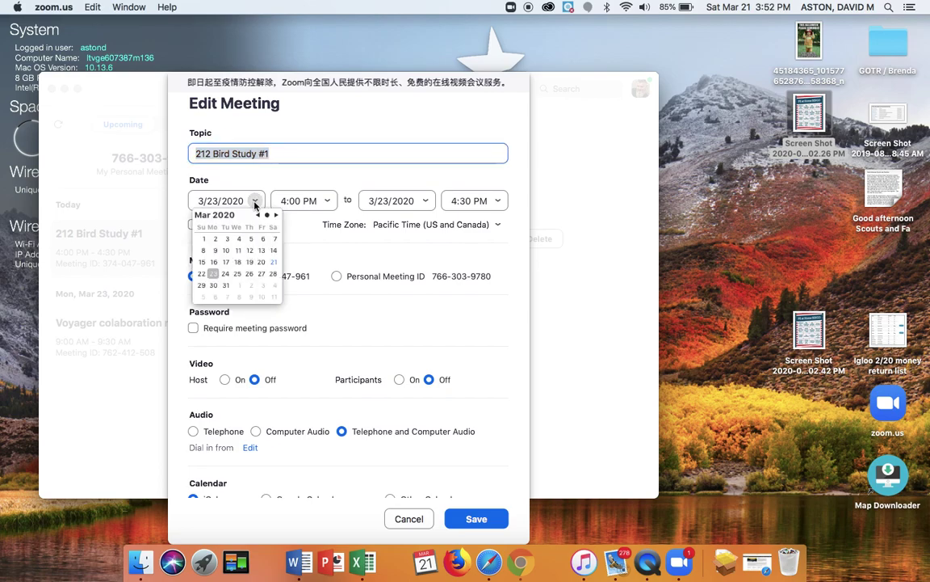
pyautogui.click(227, 273)
# Set the start time to 5:00 PM so it runs 5:00–5:30 PM.
pyautogui.click(324, 200)
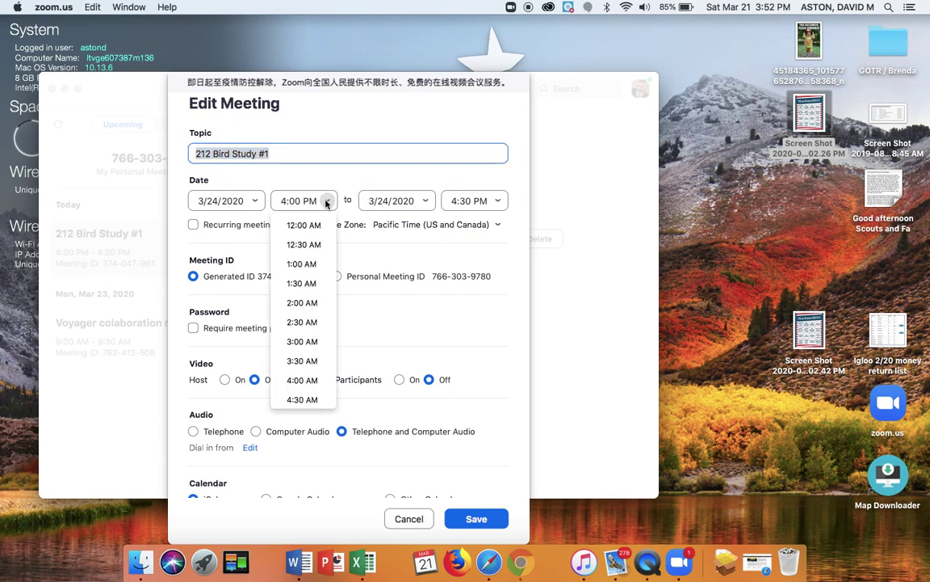
pyautogui.scroll(-2, 277, 313)
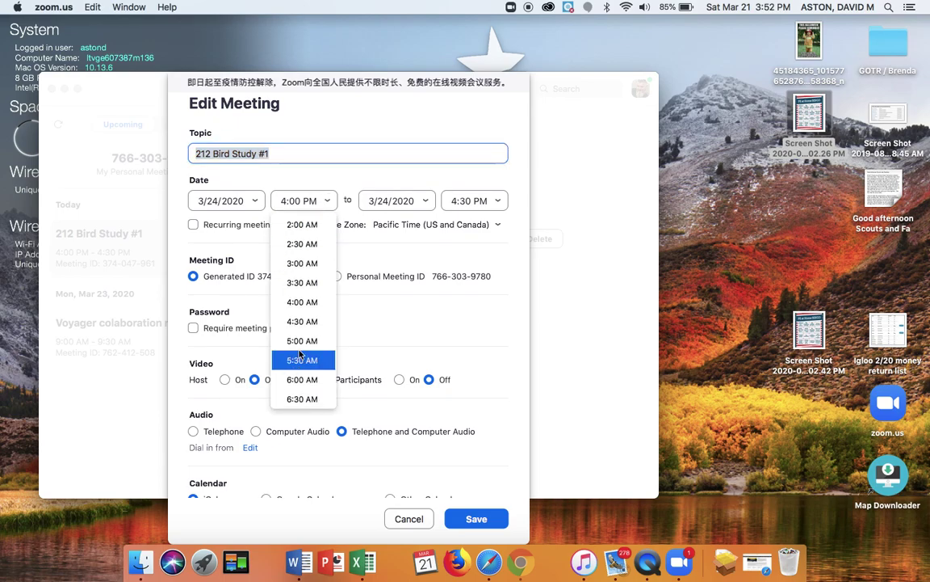
pyautogui.scroll(-10, 299, 353)
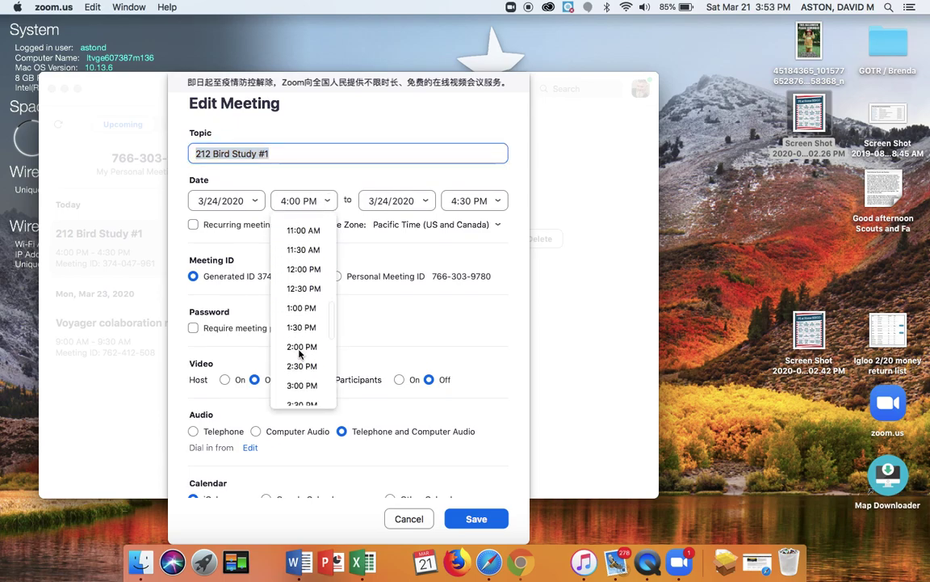
pyautogui.scroll(-5, 299, 353)
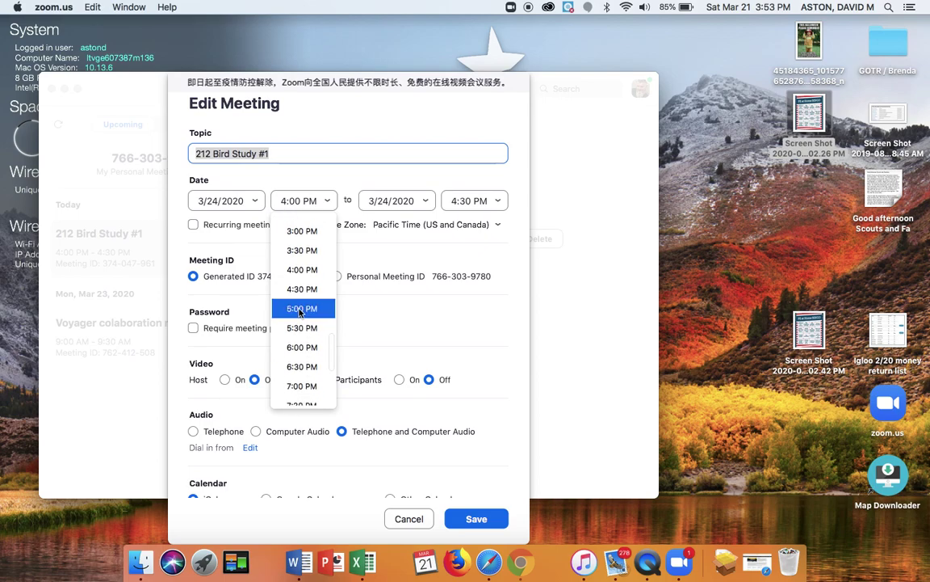
pyautogui.click(301, 312)
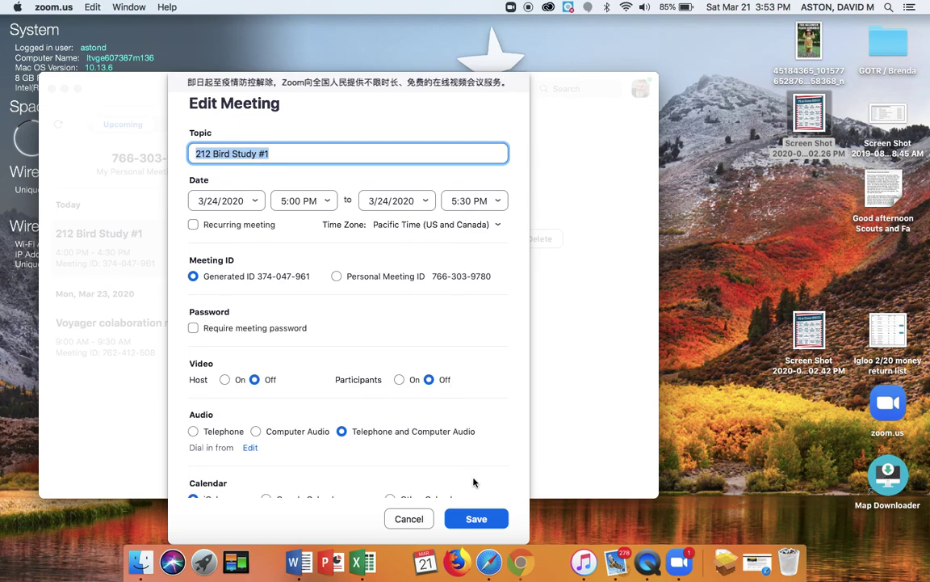
# Save the rescheduled event on Tue 24, delete the old Sat 21 event, and close Calendar.
pyautogui.click(476, 519)
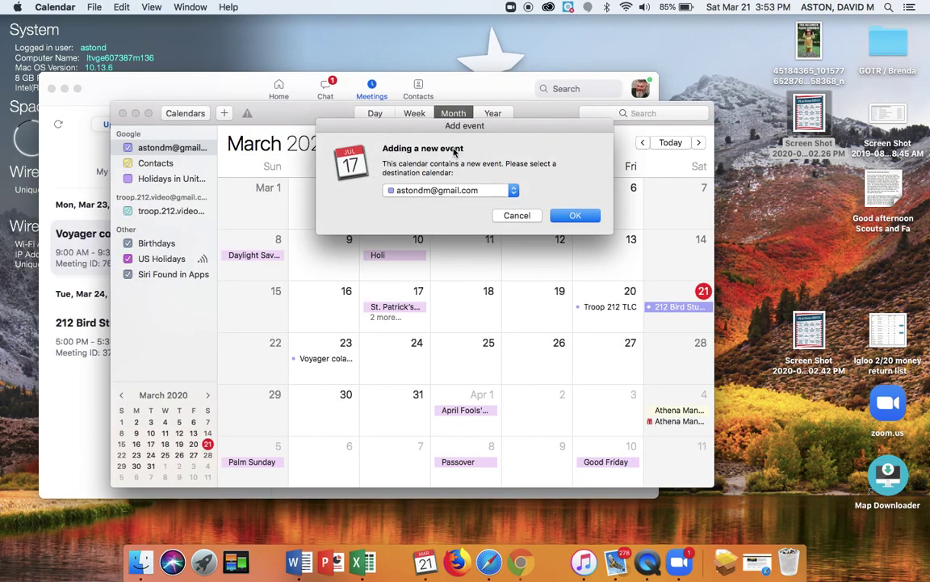
pyautogui.click(570, 216)
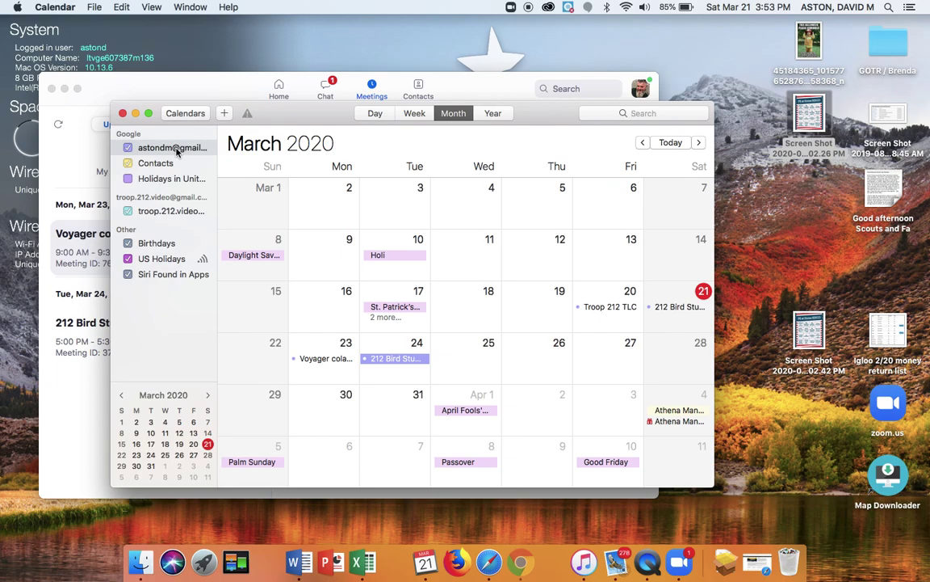
pyautogui.rightClick(674, 308)
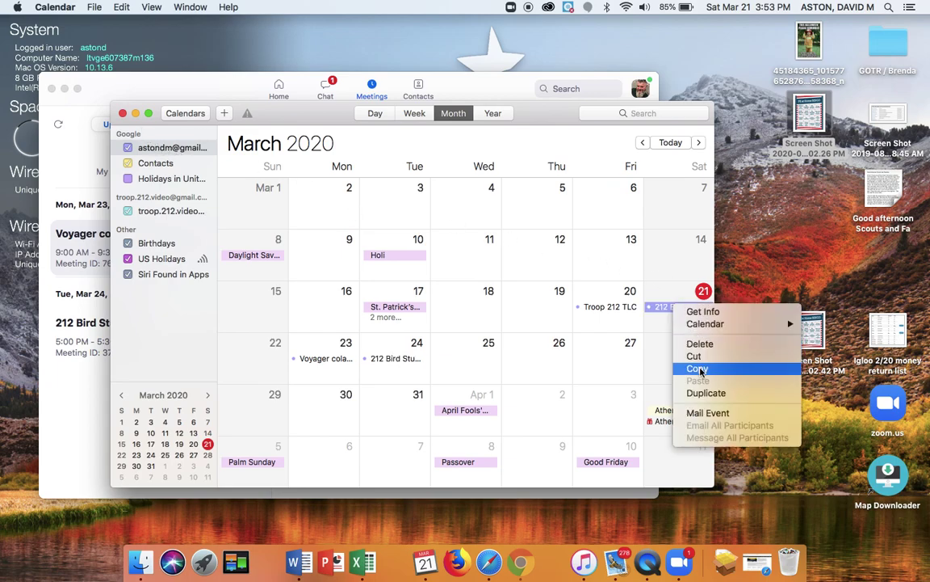
pyautogui.click(698, 345)
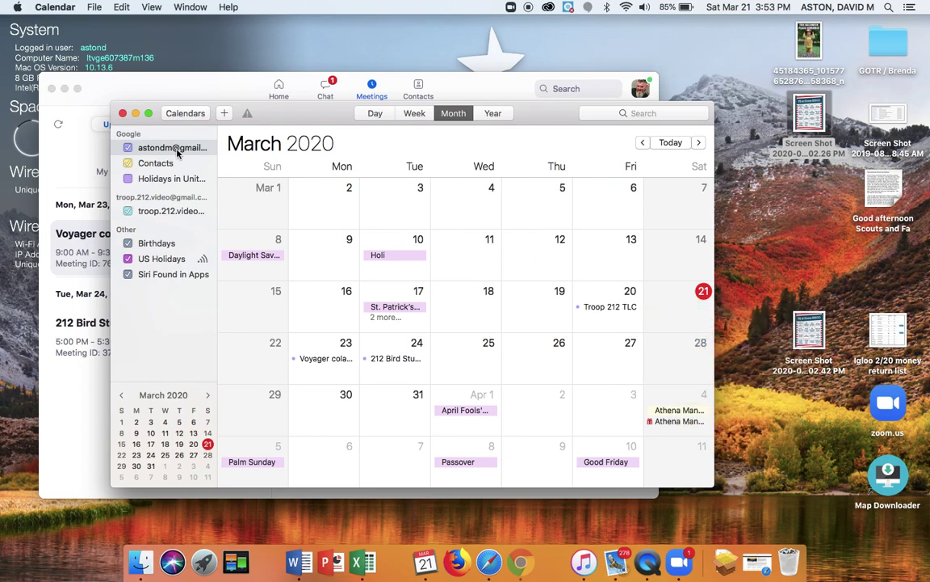
pyautogui.click(122, 114)
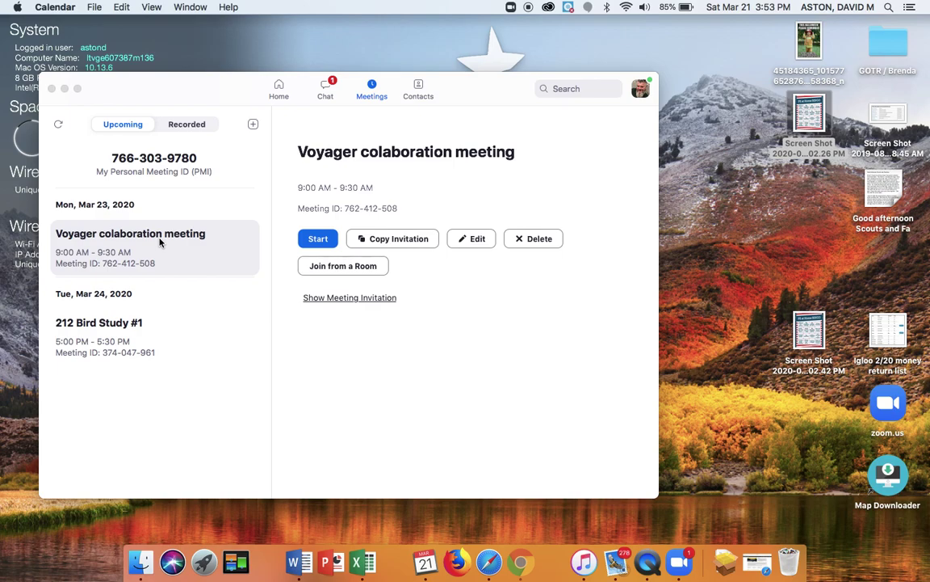
# Copy the Voyager colaboration meeting invitation, dismiss the notice, and bring Safari back.
pyautogui.click(403, 244)
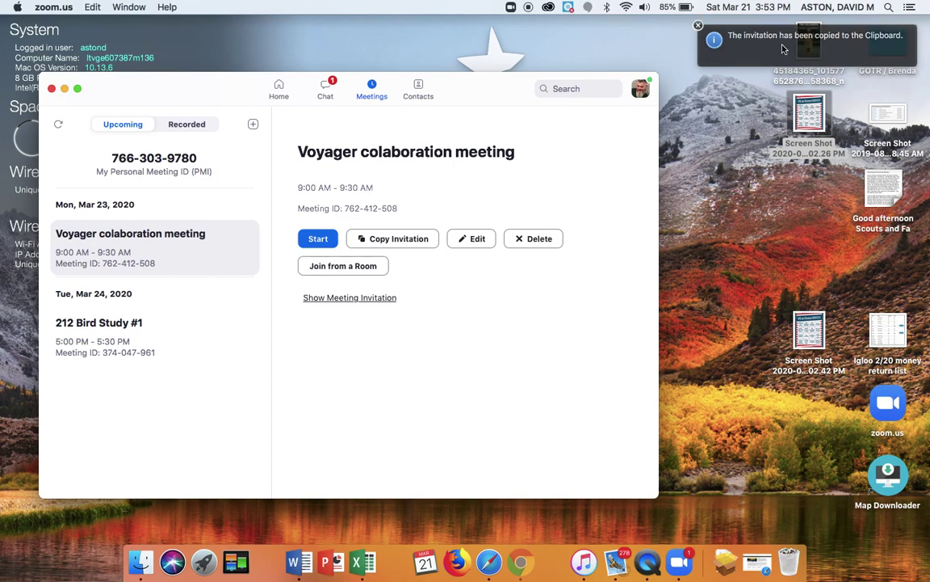
pyautogui.click(727, 119)
pyautogui.click(489, 563)
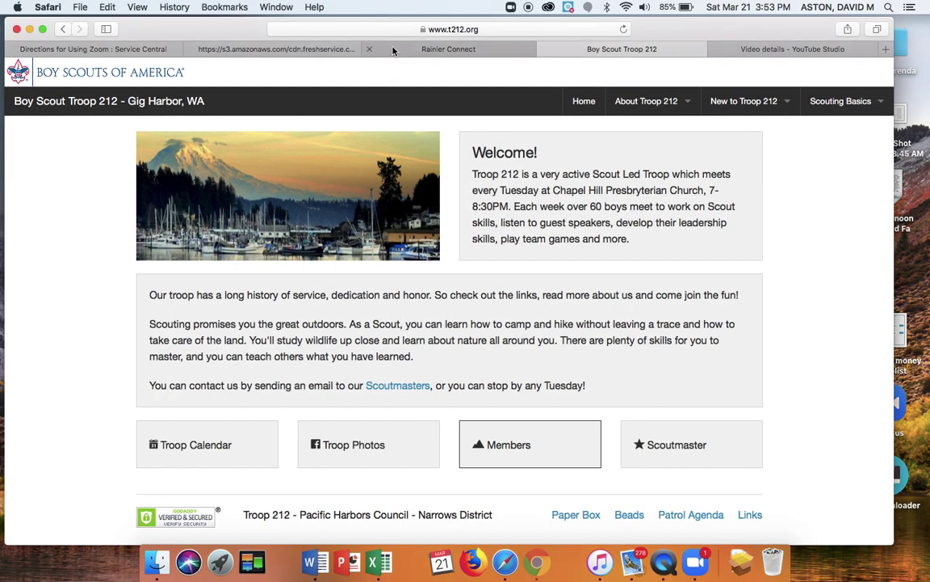
# In Rainier Connect webmail, compose a new message and paste the Zoom invitation into its body.
pyautogui.click(394, 51)
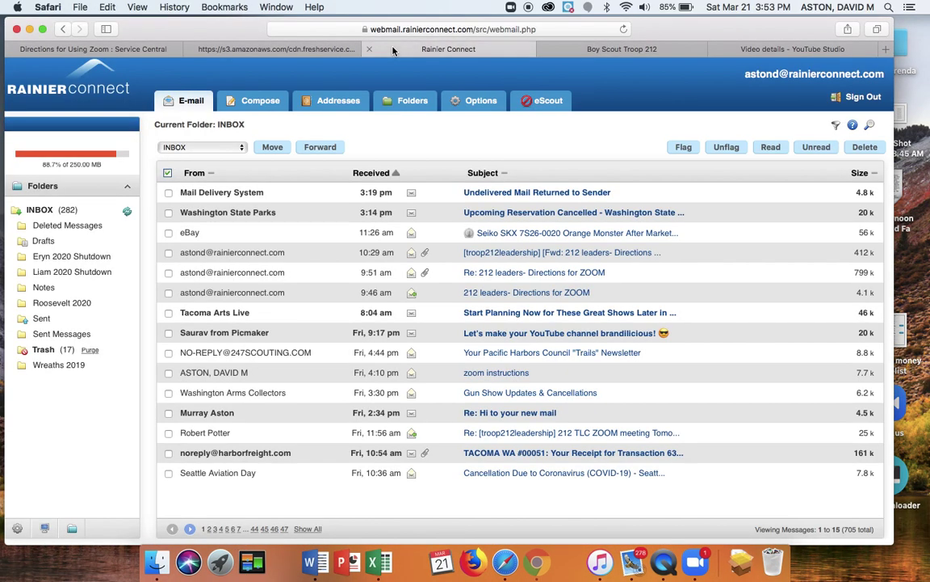
pyautogui.click(257, 99)
pyautogui.rightClick(213, 393)
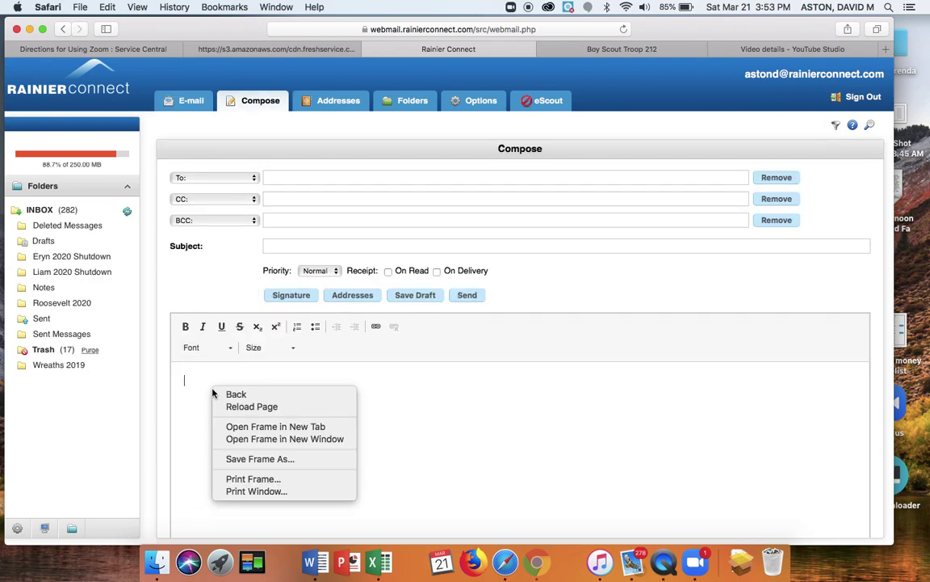
pyautogui.click(193, 399)
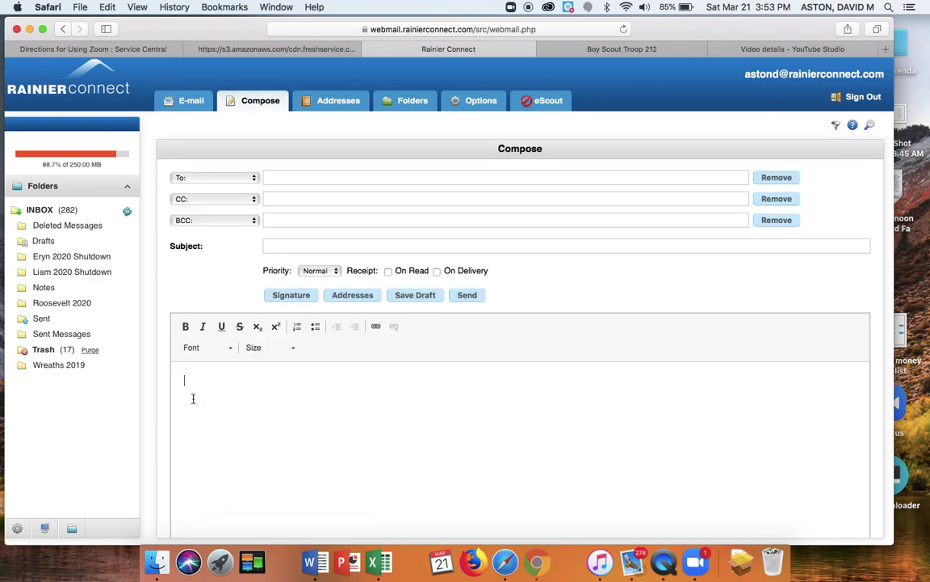
pyautogui.press('super+v')
pyautogui.scroll(3, 218, 388)
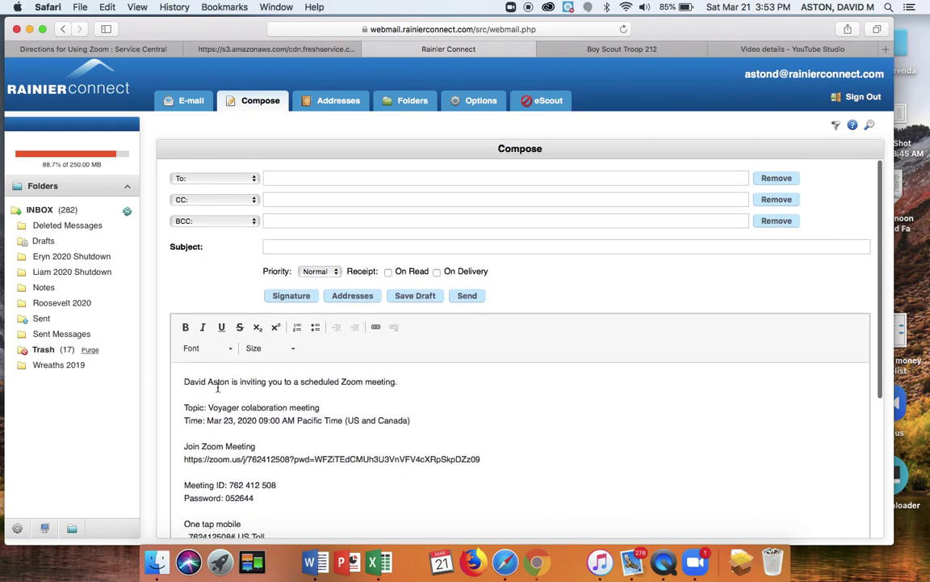
pyautogui.scroll(-2, 217, 388)
pyautogui.scroll(2, 206, 384)
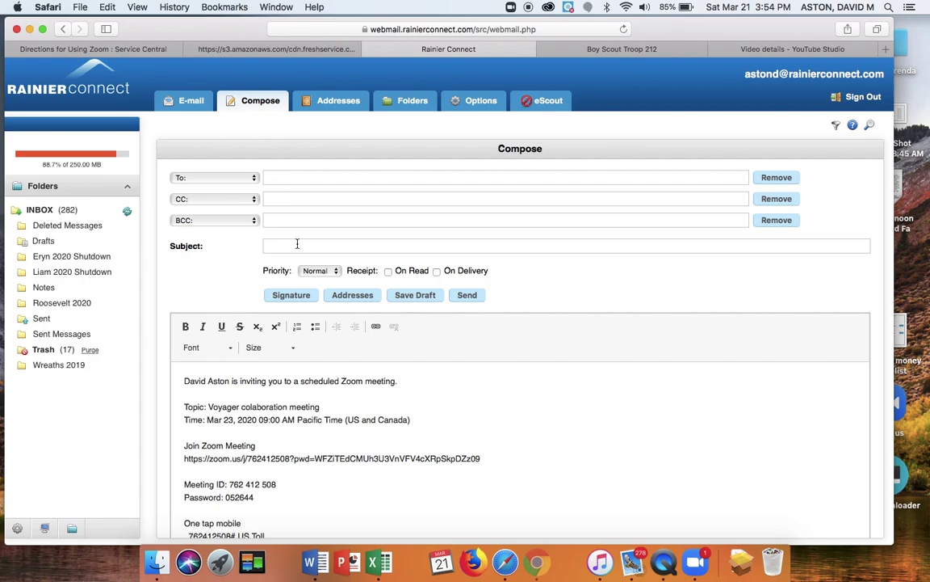
pyautogui.click(30, 30)
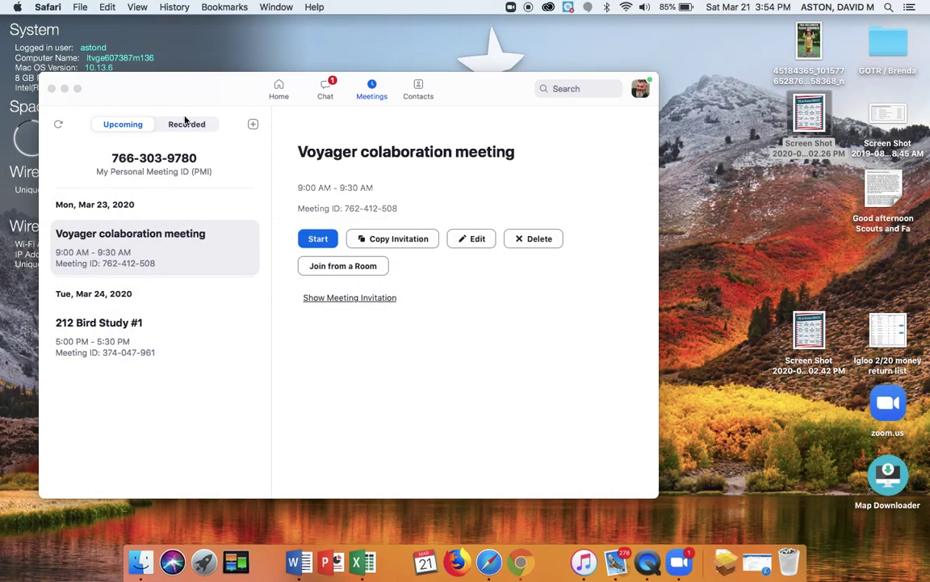